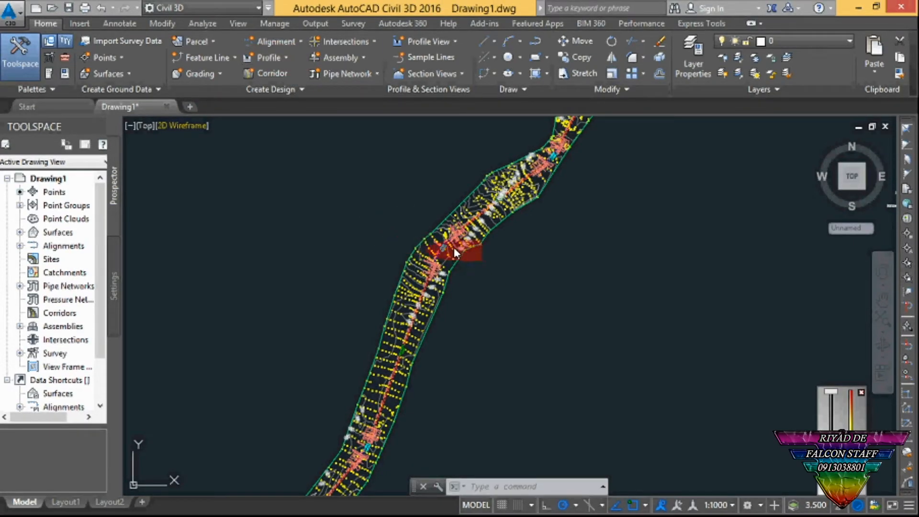
Go to page 110 of the Geometric Design Manual and consult Table 8-3 on widening on curves and high fills
{"action": "scroll", "coordinate": [454, 247], "scroll_direction": "up", "scroll_amount": 3}
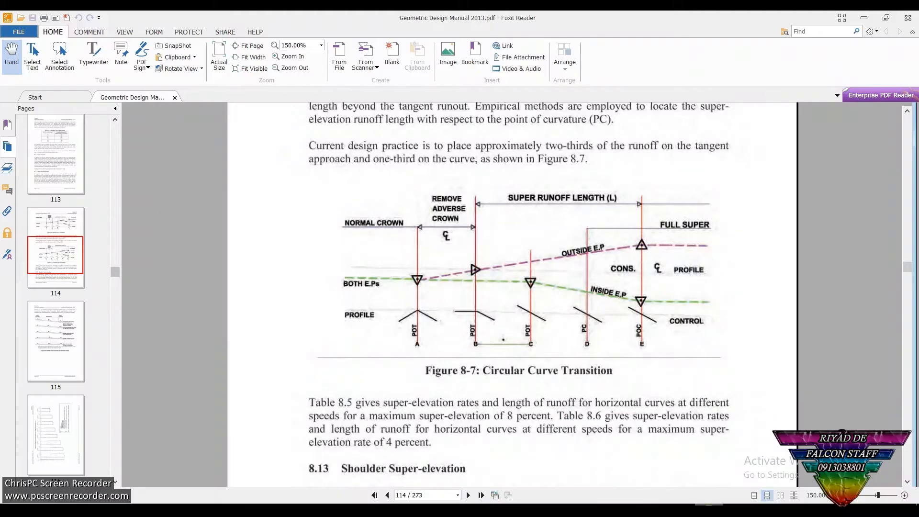
{"action": "left_click", "coordinate": [427, 495]}
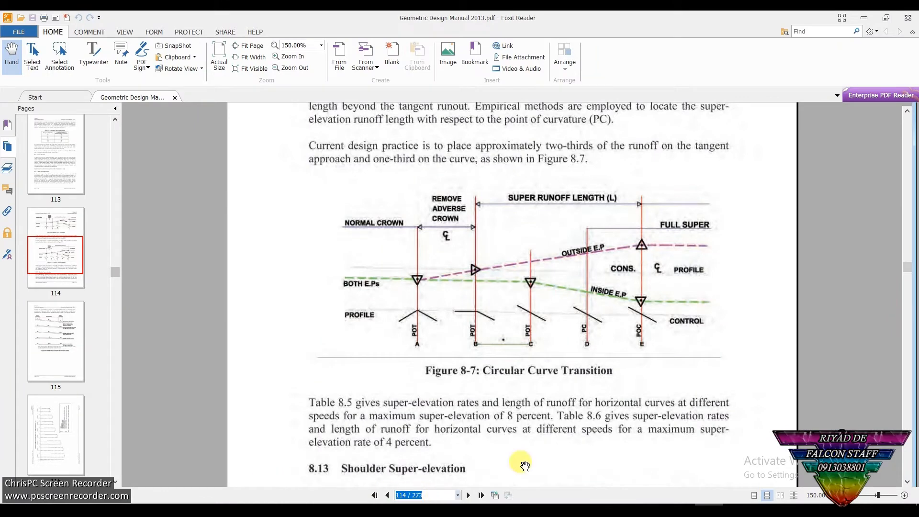
{"action": "type", "text": "110"}
{"action": "key", "text": "Return"}
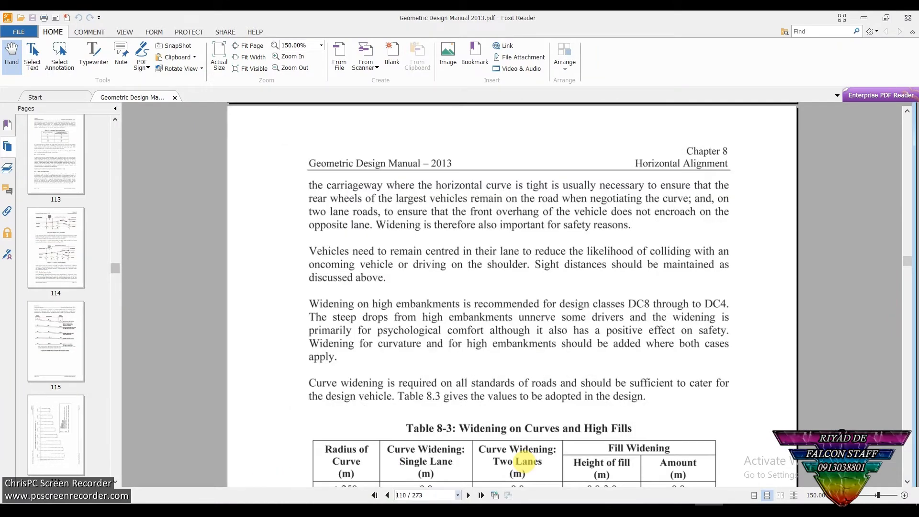
{"action": "scroll", "coordinate": [544, 359], "scroll_direction": "down", "scroll_amount": 5}
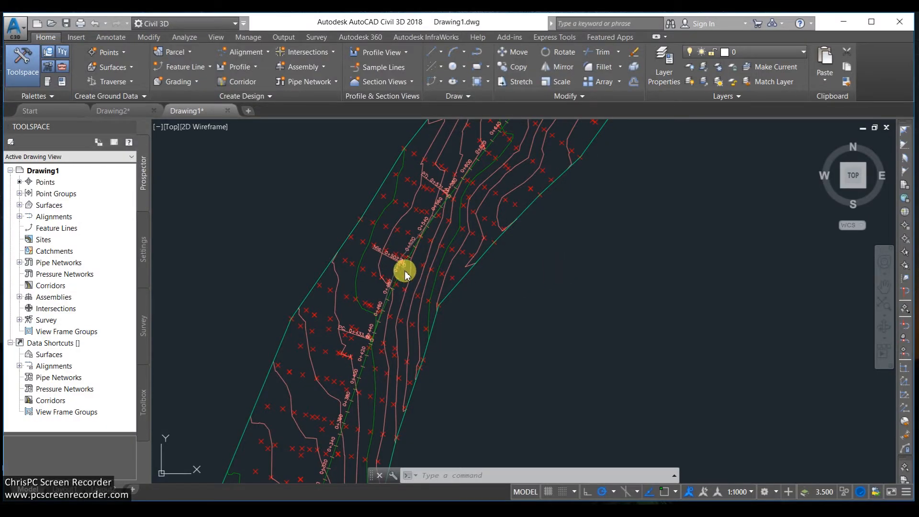
Create one offset alignment on each side of the horizontal alignment, with incremental offsets of 3.5 m left and right
{"action": "scroll", "coordinate": [391, 273], "scroll_direction": "up", "scroll_amount": 2}
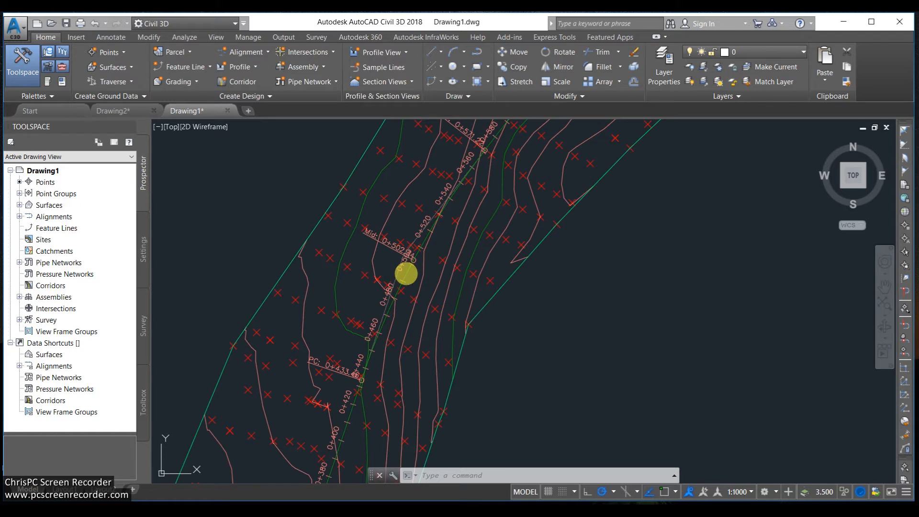
{"action": "left_click", "coordinate": [404, 274]}
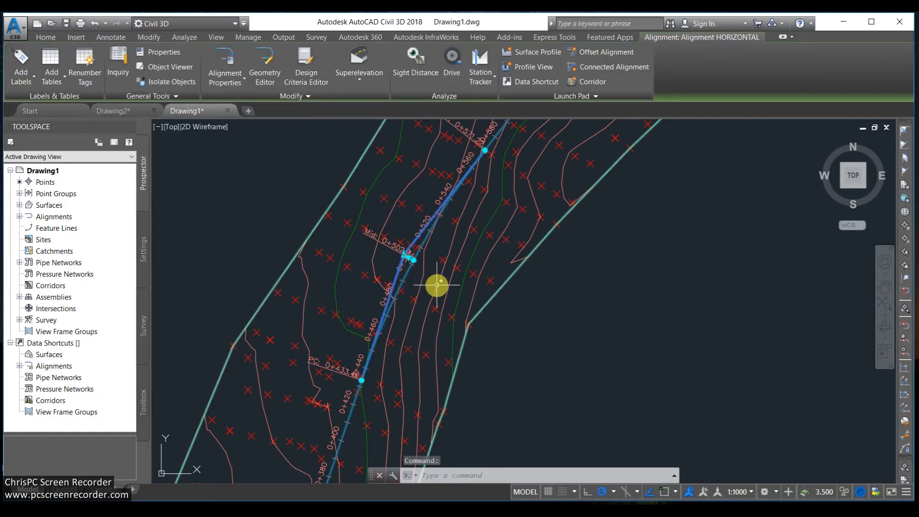
{"action": "left_click", "coordinate": [609, 58]}
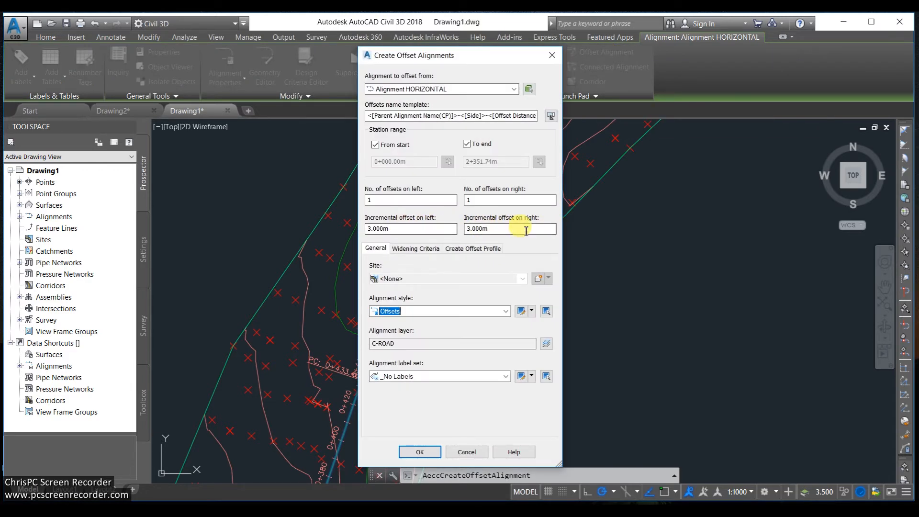
{"action": "double_click", "coordinate": [385, 228]}
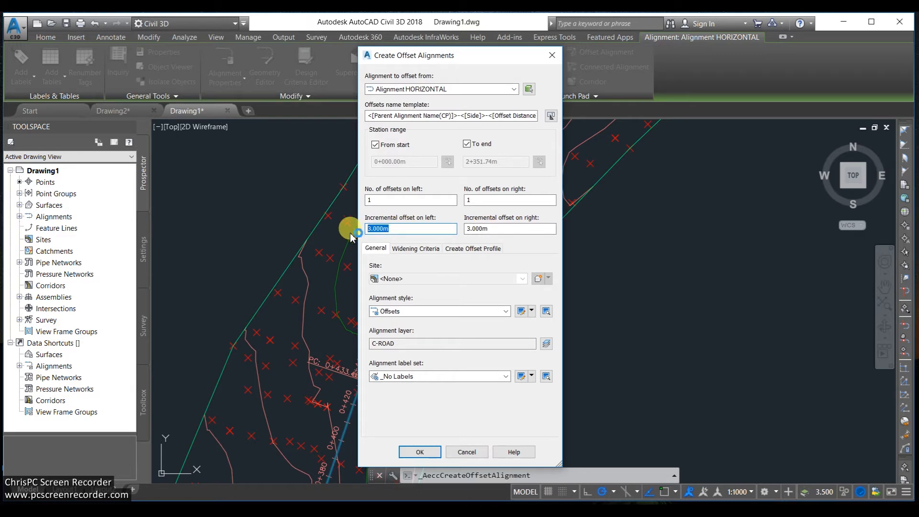
{"action": "type", "text": "3.5"}
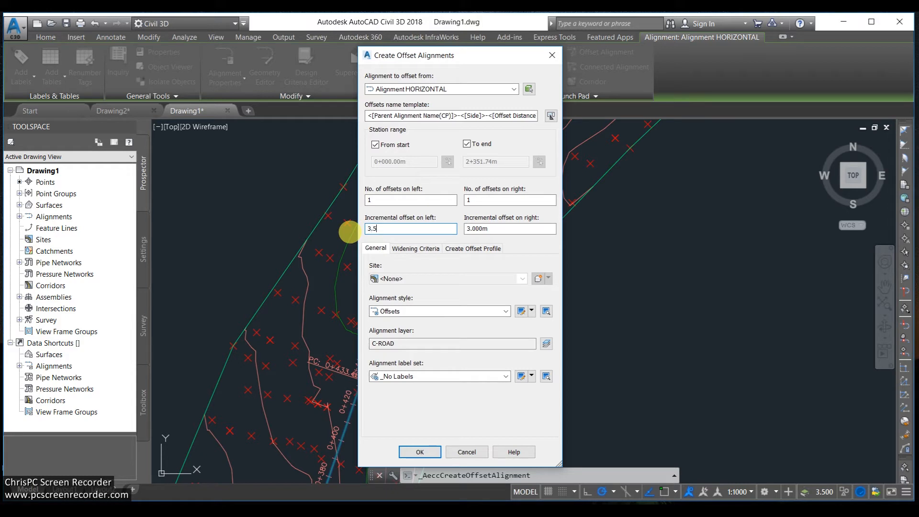
{"action": "double_click", "coordinate": [503, 228]}
{"action": "type", "text": "3.5"}
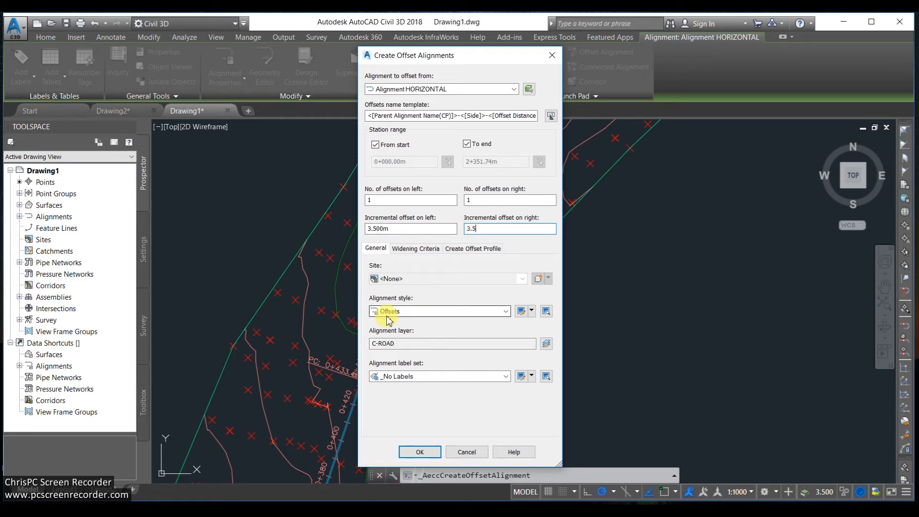
{"action": "left_click", "coordinate": [420, 452]}
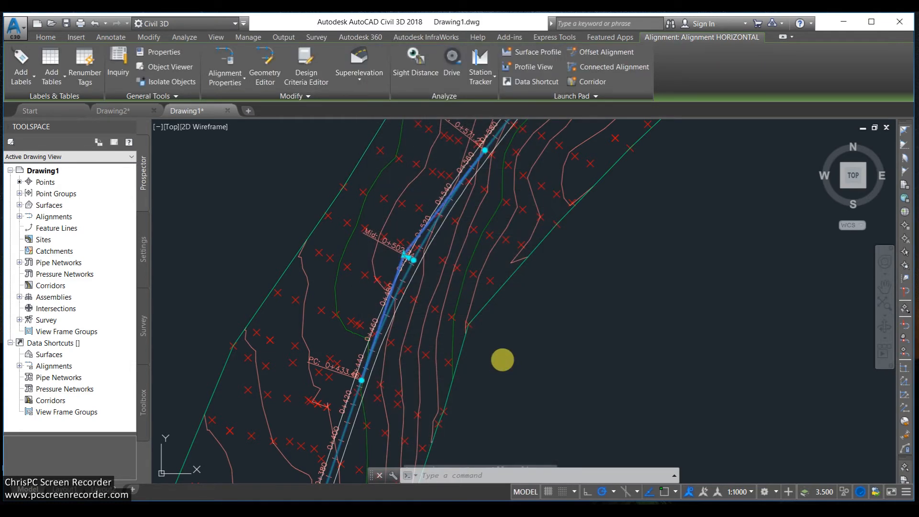
{"action": "scroll", "coordinate": [401, 266], "scroll_direction": "up", "scroll_amount": 5}
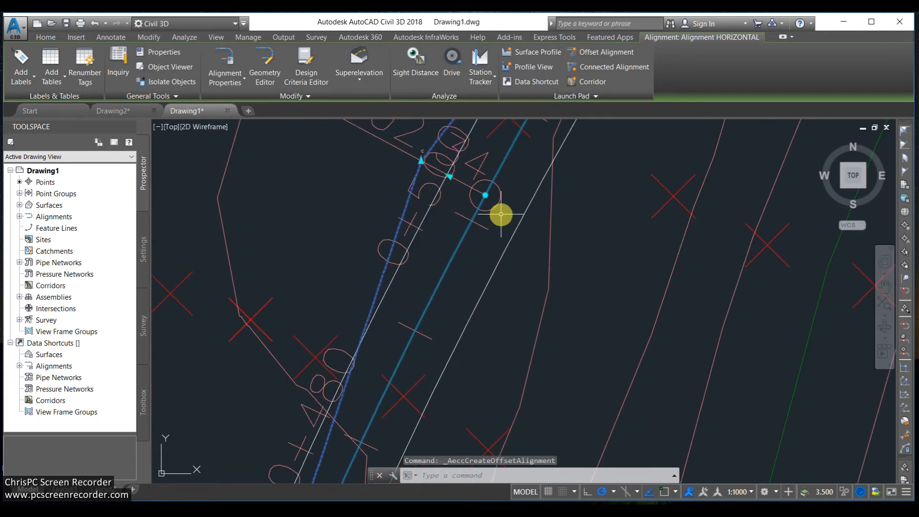
{"action": "key", "text": "Escape"}
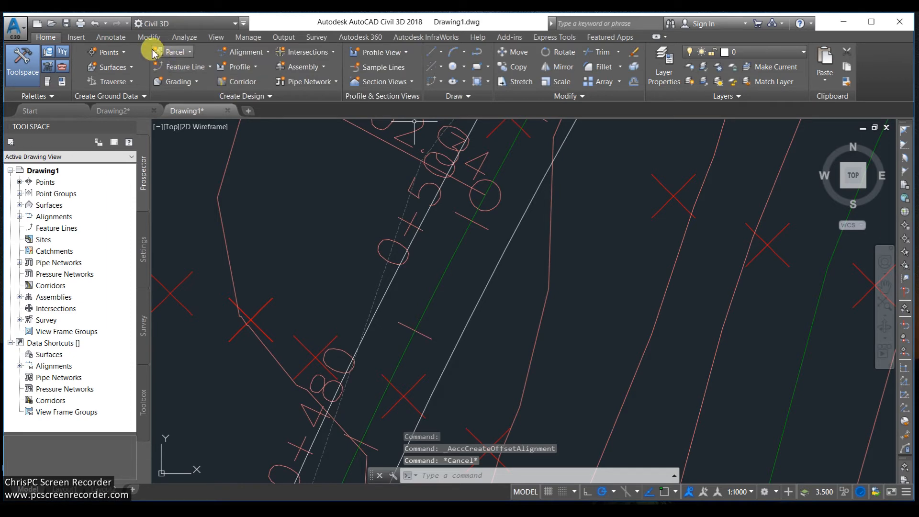
Add an aligned dimension across the road between the left and right offset alignments near the curve's midpoint
{"action": "left_click", "coordinate": [111, 37]}
{"action": "left_click", "coordinate": [330, 82]}
{"action": "left_click", "coordinate": [330, 128]}
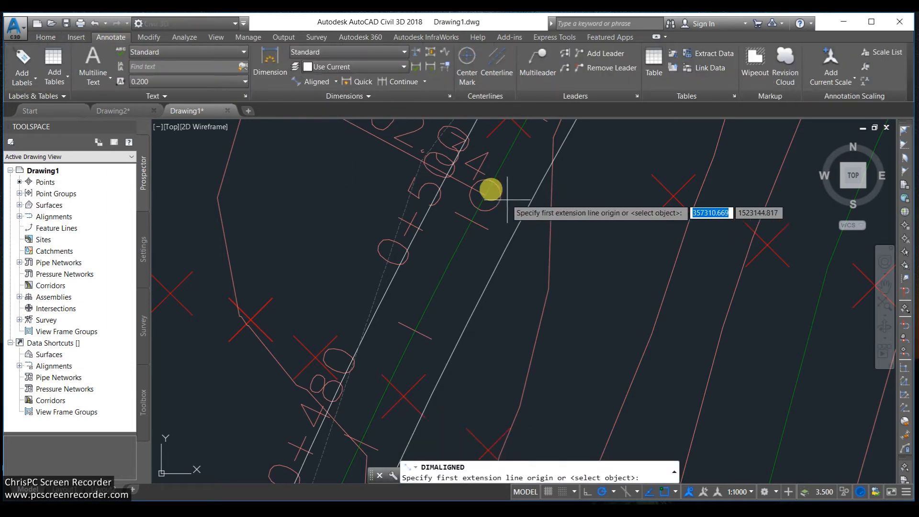
{"action": "left_click", "coordinate": [447, 174]}
{"action": "left_click", "coordinate": [527, 210]}
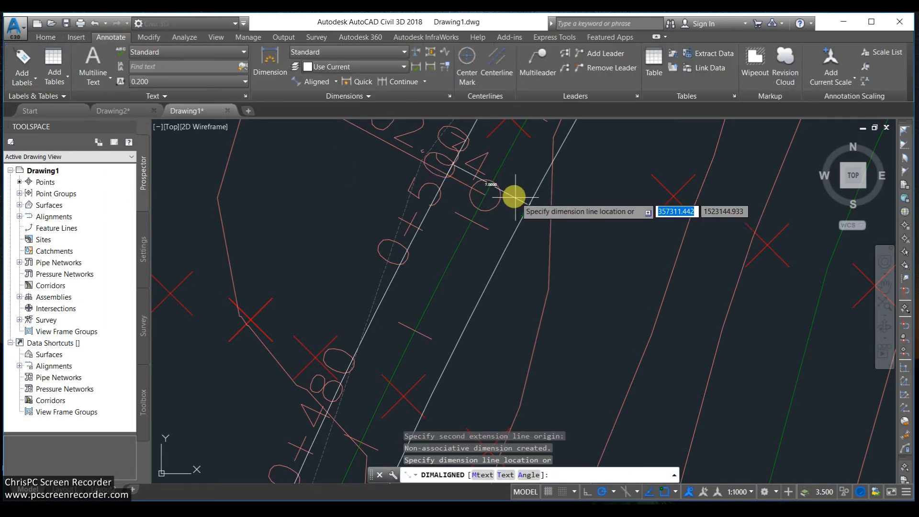
{"action": "left_click", "coordinate": [511, 197]}
{"action": "scroll", "coordinate": [493, 185], "scroll_direction": "up", "scroll_amount": 6}
{"action": "scroll", "coordinate": [526, 217], "scroll_direction": "down", "scroll_amount": 2}
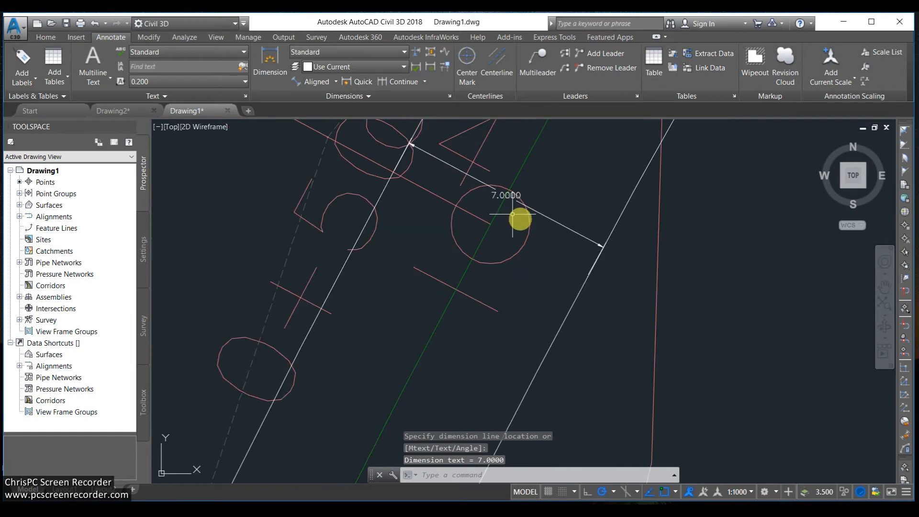
{"action": "scroll", "coordinate": [559, 168], "scroll_direction": "down", "scroll_amount": 6}
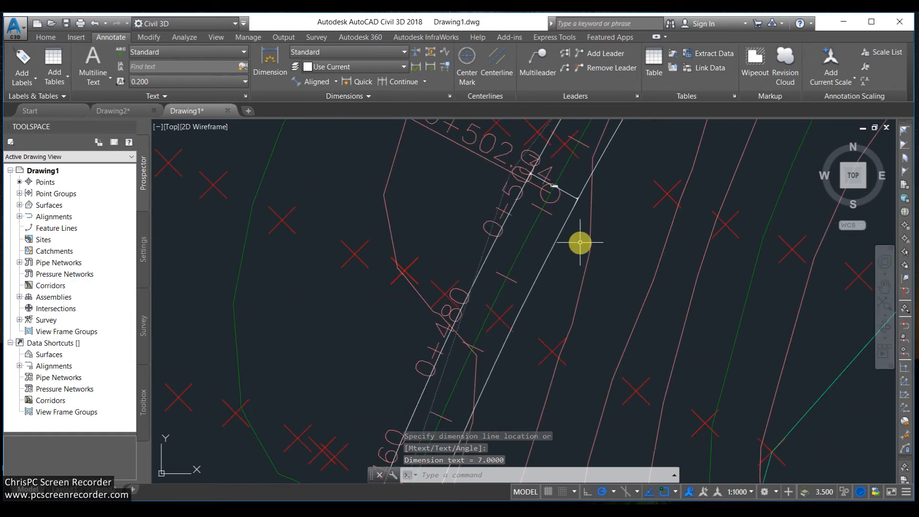
{"action": "key", "text": "Escape"}
Start adding a widening to the right offset alignment, not as a new alignment, with its start station at the curve's PC, 0+433.46
{"action": "left_click", "coordinate": [538, 274]}
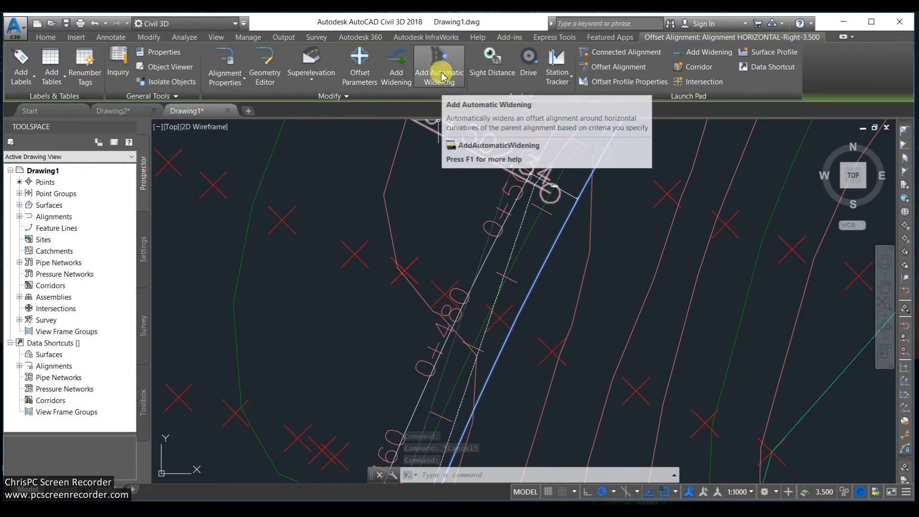
{"action": "left_click", "coordinate": [401, 71]}
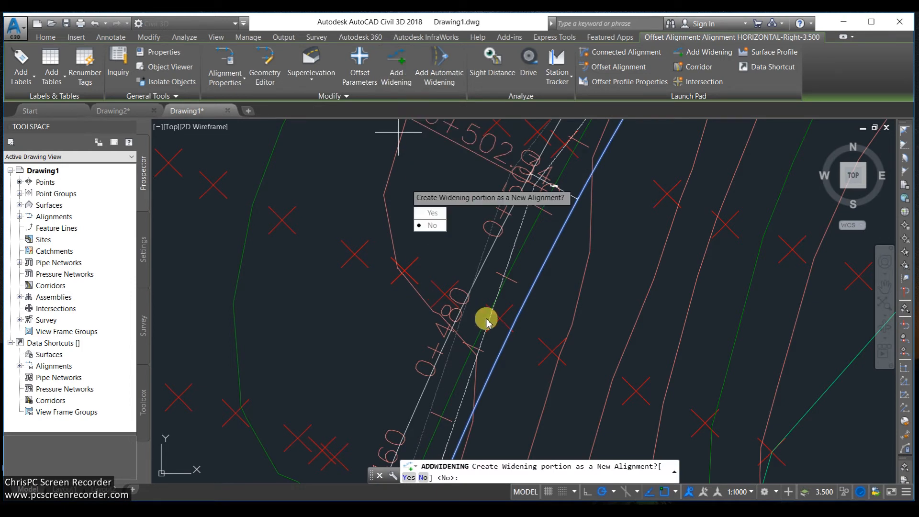
{"action": "left_click", "coordinate": [430, 228]}
{"action": "scroll", "coordinate": [523, 185], "scroll_direction": "down", "scroll_amount": 5}
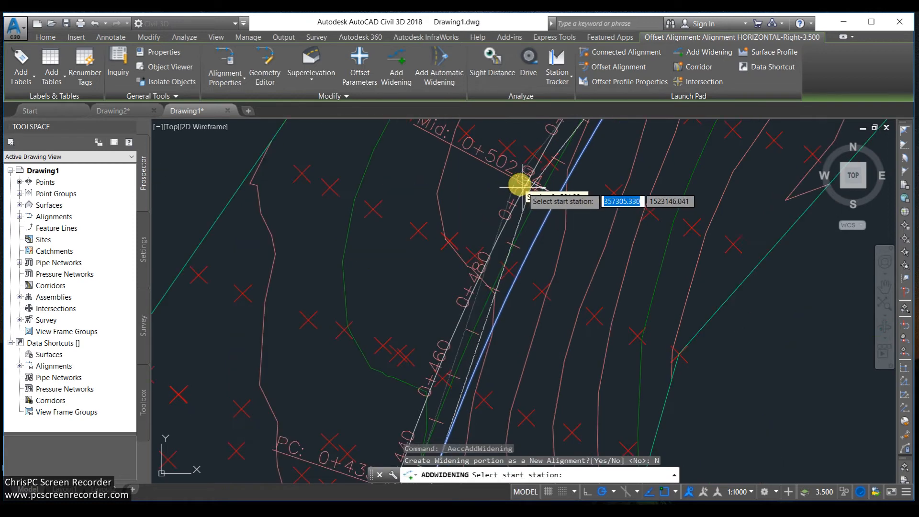
{"action": "scroll", "coordinate": [518, 184], "scroll_direction": "down", "scroll_amount": 2}
{"action": "scroll", "coordinate": [541, 164], "scroll_direction": "up", "scroll_amount": 4}
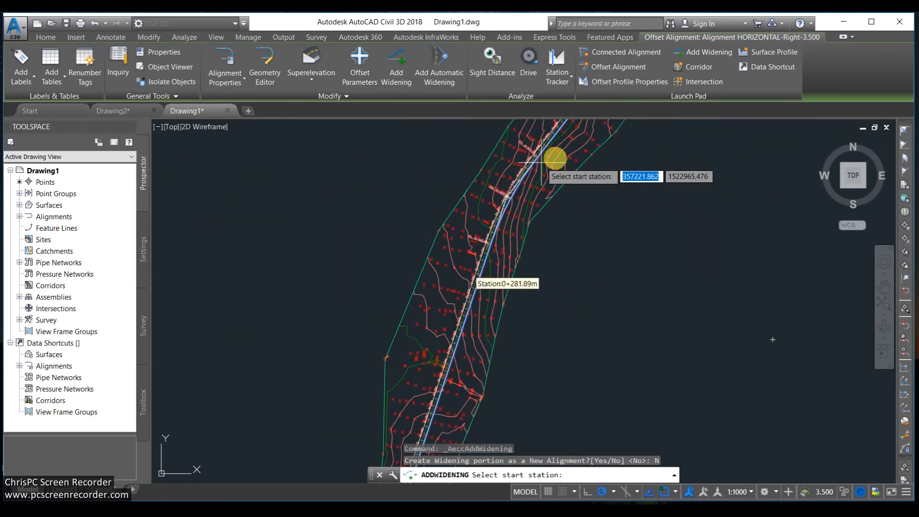
{"action": "scroll", "coordinate": [459, 233], "scroll_direction": "up", "scroll_amount": 3}
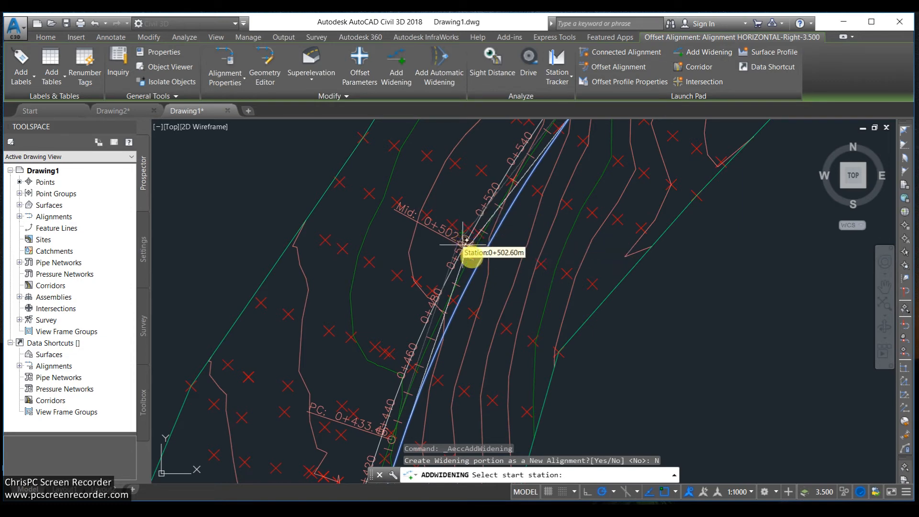
{"action": "scroll", "coordinate": [486, 254], "scroll_direction": "up", "scroll_amount": 2}
{"action": "scroll", "coordinate": [523, 266], "scroll_direction": "down", "scroll_amount": 2}
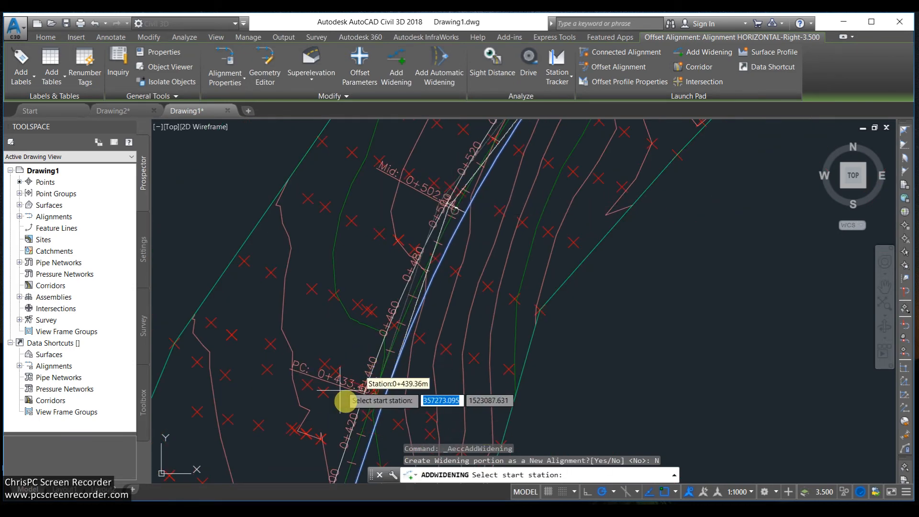
{"action": "scroll", "coordinate": [381, 417], "scroll_direction": "up", "scroll_amount": 3}
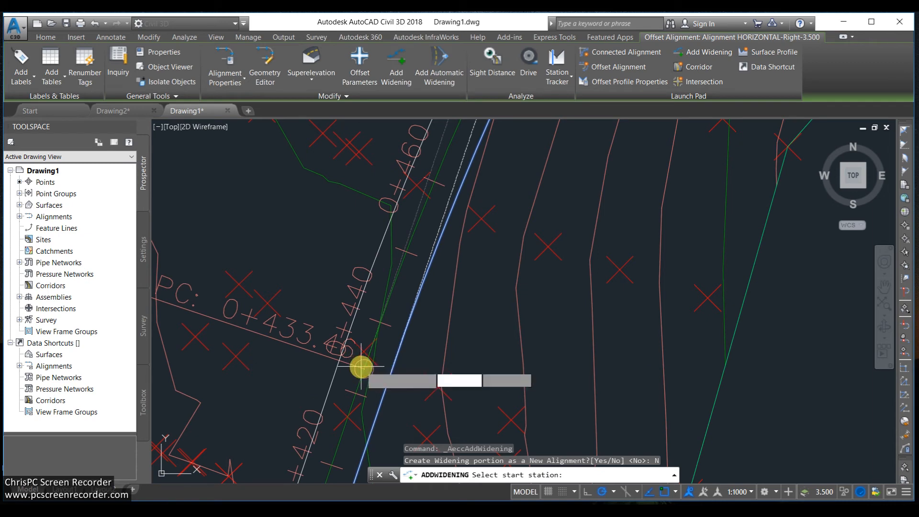
{"action": "left_click", "coordinate": [365, 369]}
Set the widening's end station at the curve's PT, 0+571.22, and its offset to 4.1 m
{"action": "scroll", "coordinate": [437, 381], "scroll_direction": "down", "scroll_amount": 3}
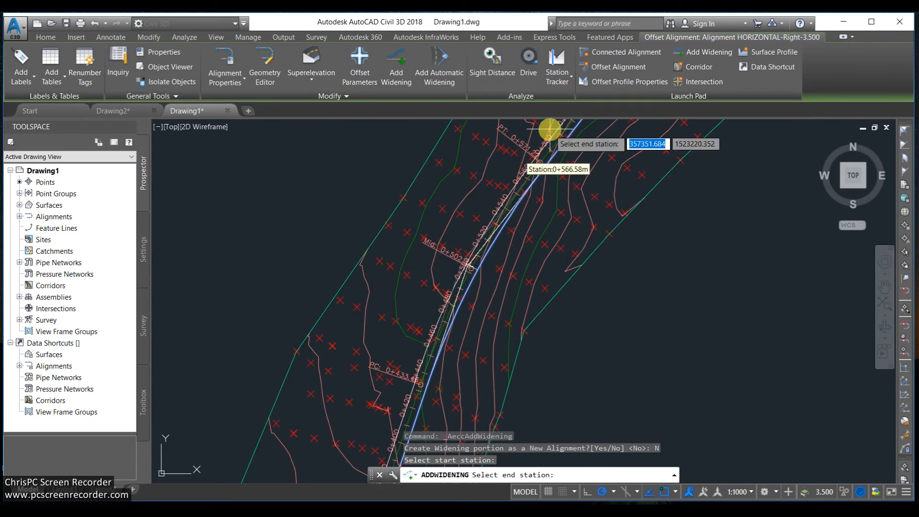
{"action": "scroll", "coordinate": [544, 156], "scroll_direction": "up", "scroll_amount": 2}
{"action": "scroll", "coordinate": [524, 220], "scroll_direction": "up", "scroll_amount": 1}
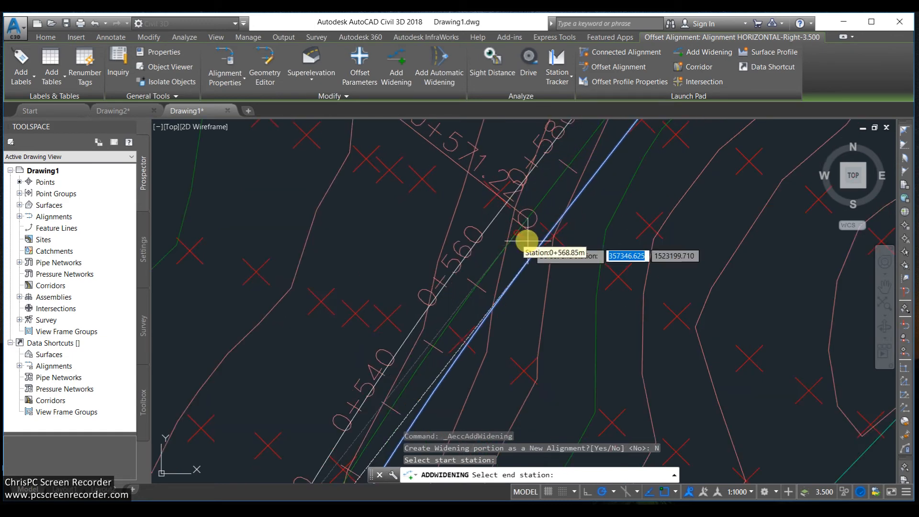
{"action": "left_click", "coordinate": [528, 218]}
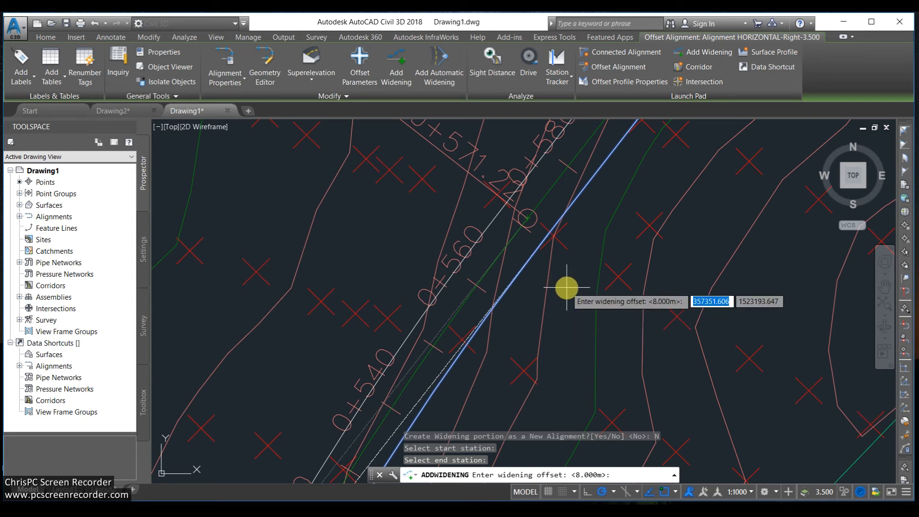
{"action": "type", "text": "4."}
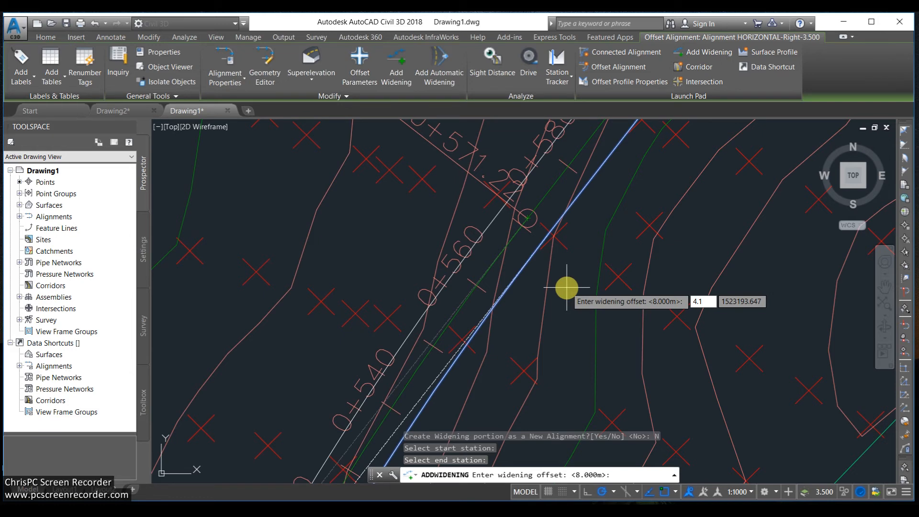
{"action": "type", "text": "1"}
{"action": "key", "text": "Return"}
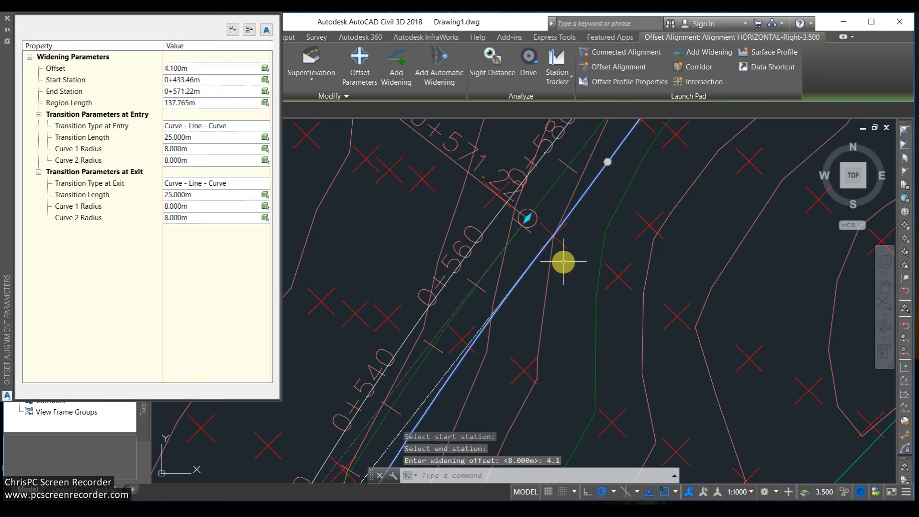
{"action": "scroll", "coordinate": [564, 262], "scroll_direction": "down", "scroll_amount": 3}
{"action": "scroll", "coordinate": [548, 234], "scroll_direction": "down", "scroll_amount": 4}
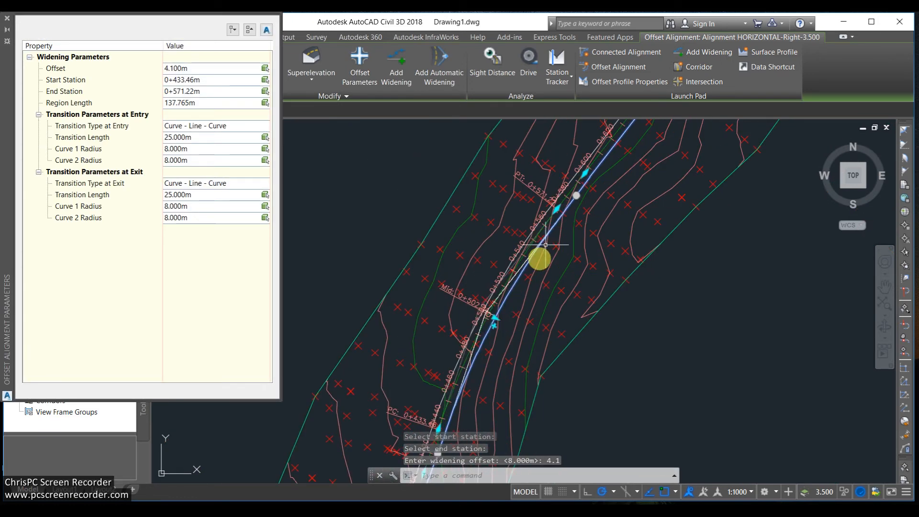
{"action": "scroll", "coordinate": [473, 337], "scroll_direction": "up", "scroll_amount": 2}
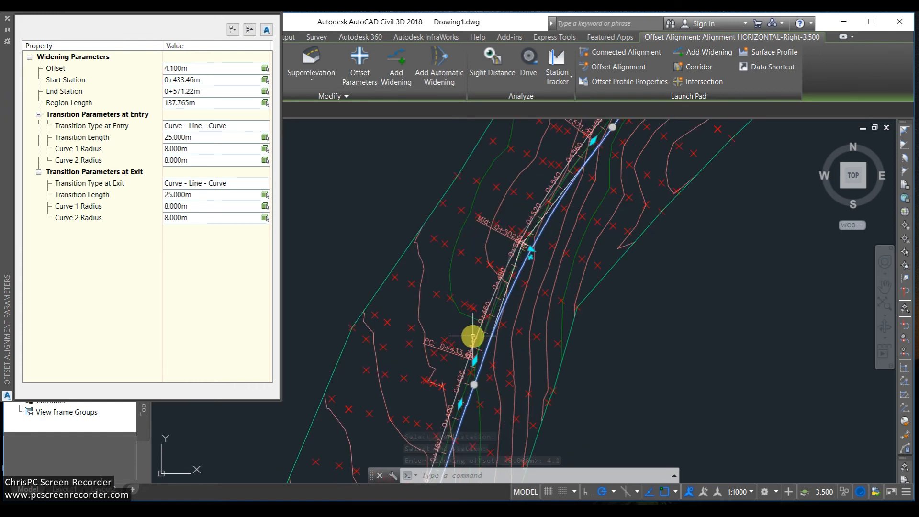
{"action": "key", "text": "Escape"}
{"action": "key", "text": "Escape"}
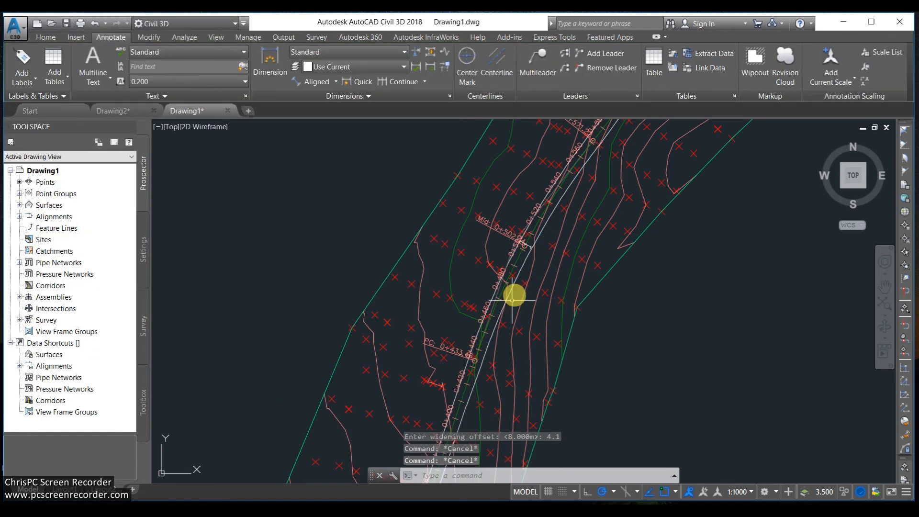
Add an aligned dimension across the widened road, between the left and right offset alignments, just beside the existing dimension near the curve's midpoint
{"action": "scroll", "coordinate": [512, 273], "scroll_direction": "up", "scroll_amount": 2}
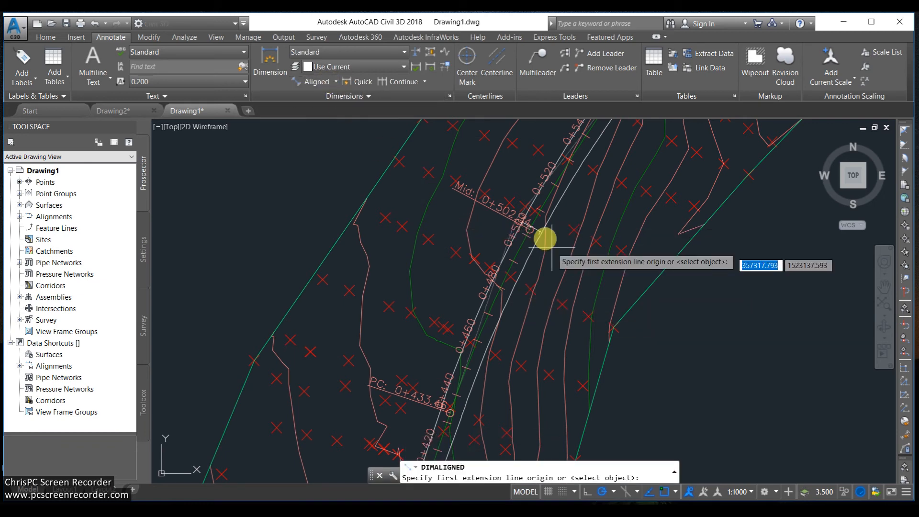
{"action": "scroll", "coordinate": [534, 212], "scroll_direction": "up", "scroll_amount": 3}
{"action": "scroll", "coordinate": [501, 253], "scroll_direction": "up", "scroll_amount": 1}
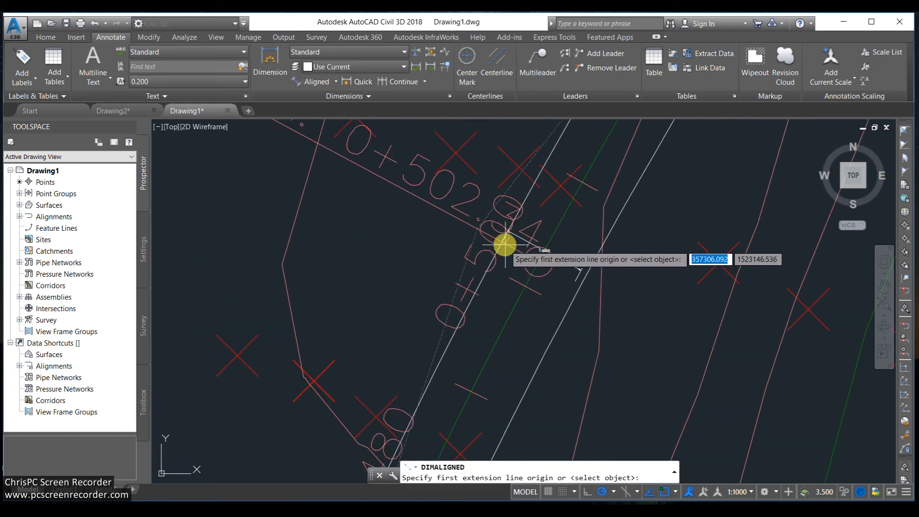
{"action": "left_click", "coordinate": [500, 243]}
{"action": "scroll", "coordinate": [575, 281], "scroll_direction": "up", "scroll_amount": 2}
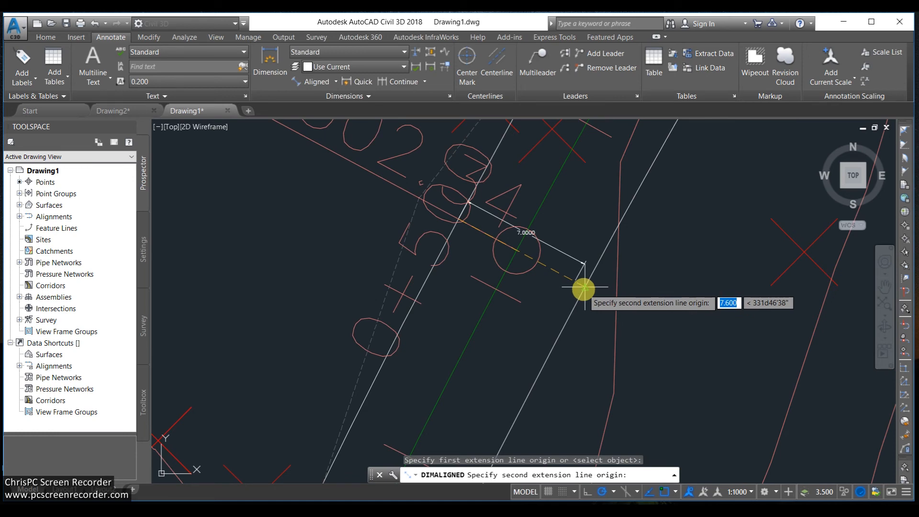
{"action": "left_click", "coordinate": [585, 290]}
{"action": "left_click", "coordinate": [544, 293]}
{"action": "scroll", "coordinate": [506, 271], "scroll_direction": "up", "scroll_amount": 4}
{"action": "scroll", "coordinate": [506, 271], "scroll_direction": "up", "scroll_amount": 4}
{"action": "scroll", "coordinate": [546, 273], "scroll_direction": "down", "scroll_amount": 4}
{"action": "scroll", "coordinate": [533, 261], "scroll_direction": "up", "scroll_amount": 2}
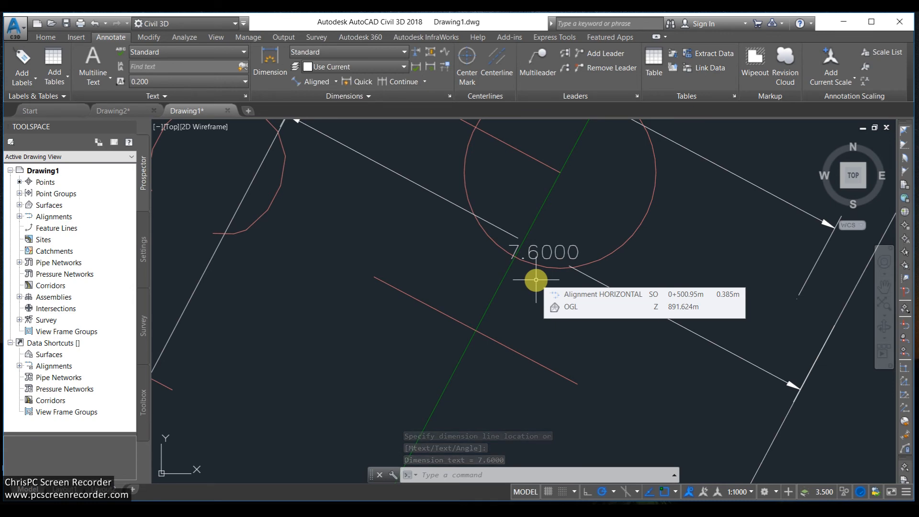
{"action": "scroll", "coordinate": [517, 261], "scroll_direction": "down", "scroll_amount": 4}
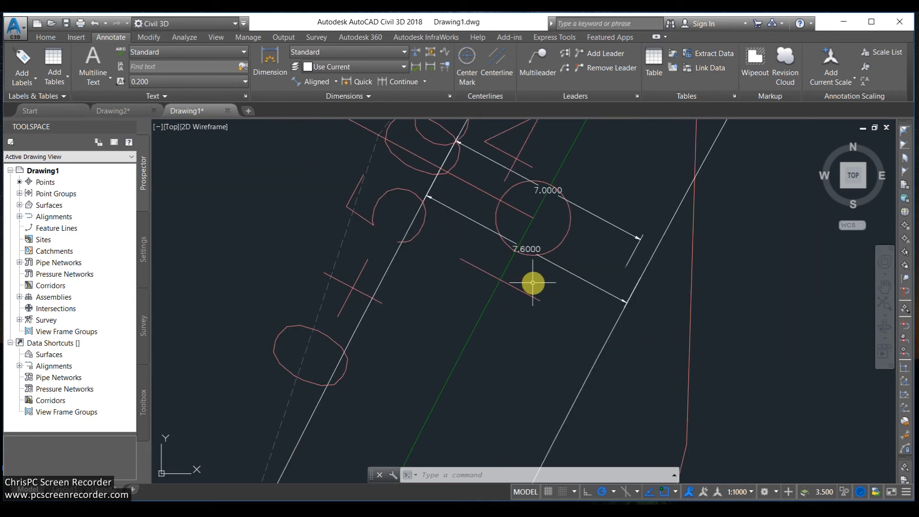
{"action": "scroll", "coordinate": [564, 292], "scroll_direction": "down", "scroll_amount": 6}
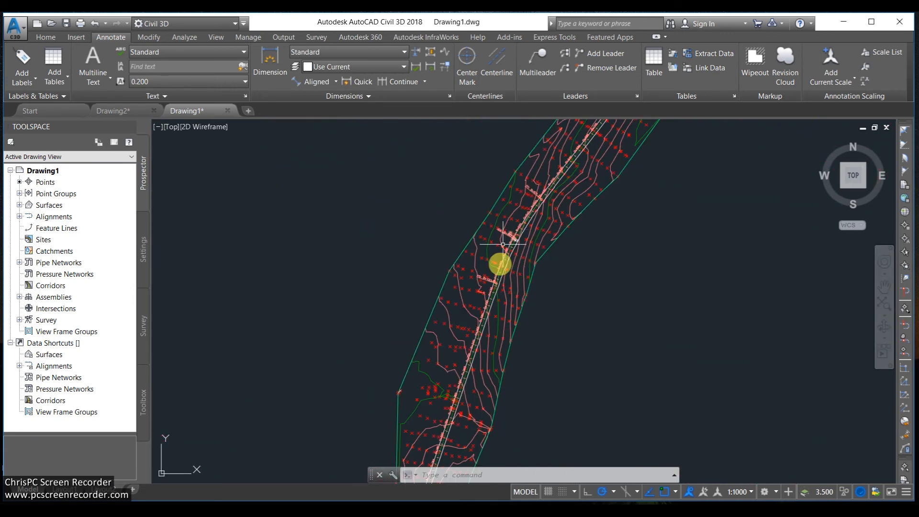
Add an aligned dimension between the left and right offset alignments on the straight section before the curve, near station 0+320
{"action": "scroll", "coordinate": [475, 357], "scroll_direction": "up", "scroll_amount": 2}
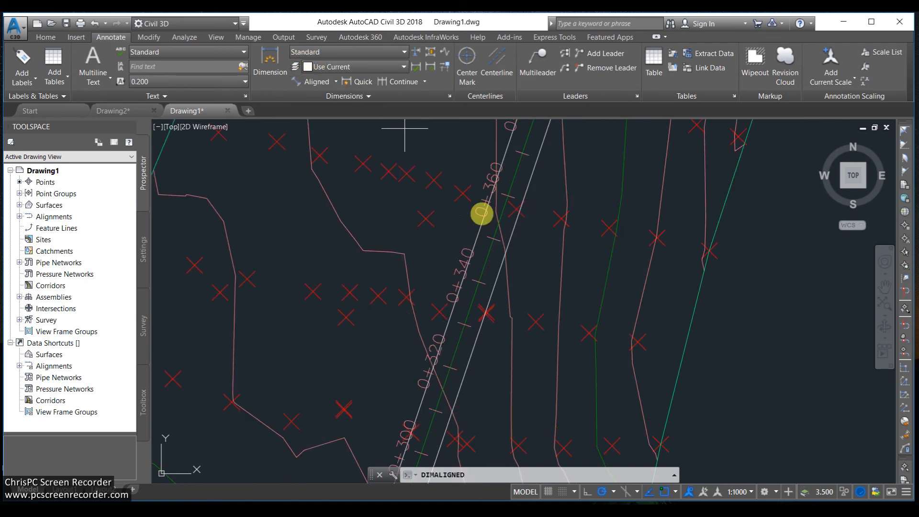
{"action": "scroll", "coordinate": [453, 279], "scroll_direction": "up", "scroll_amount": 3}
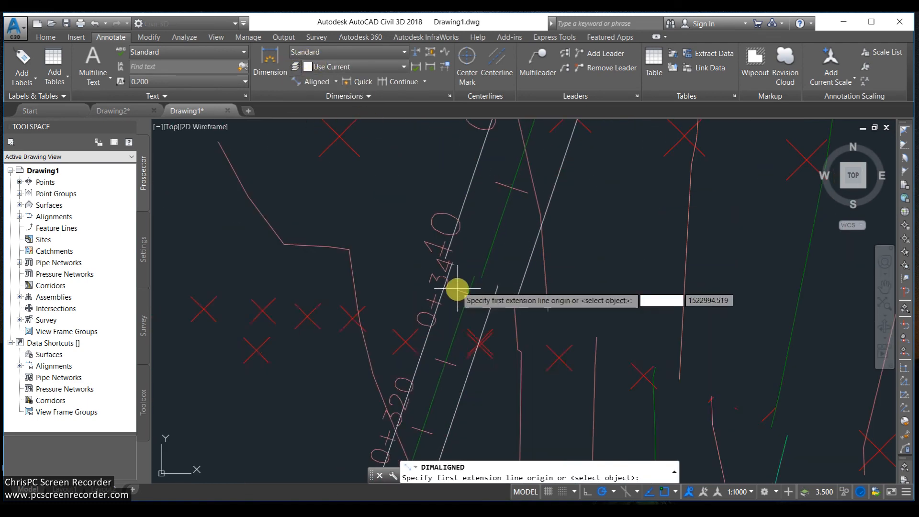
{"action": "scroll", "coordinate": [458, 289], "scroll_direction": "down", "scroll_amount": 3}
{"action": "scroll", "coordinate": [433, 297], "scroll_direction": "up", "scroll_amount": 4}
{"action": "left_click", "coordinate": [520, 252]}
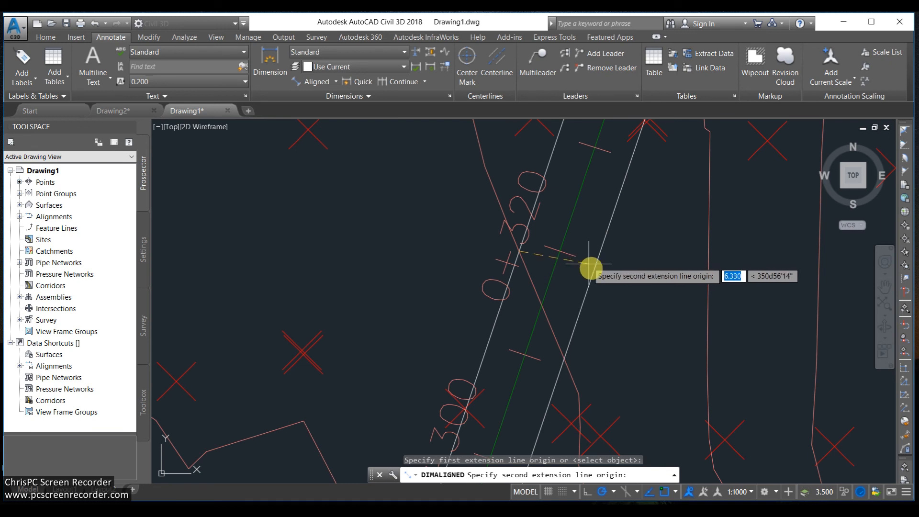
{"action": "left_click", "coordinate": [675, 492]}
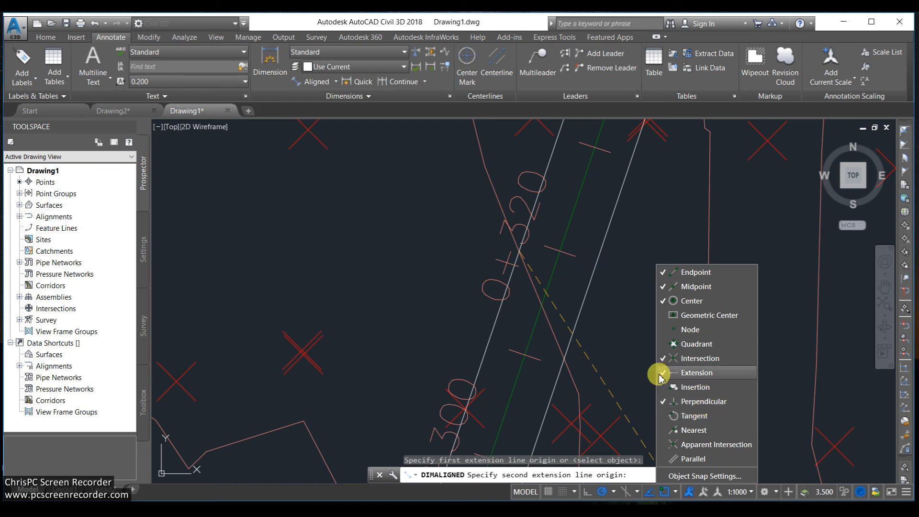
{"action": "left_click", "coordinate": [592, 271]}
{"action": "left_click", "coordinate": [593, 277]}
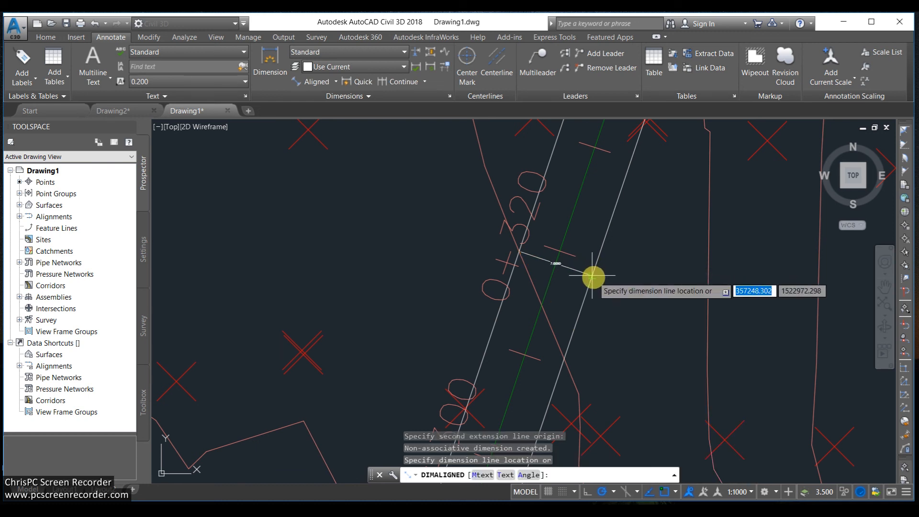
{"action": "left_click", "coordinate": [579, 271]}
{"action": "scroll", "coordinate": [577, 283], "scroll_direction": "up", "scroll_amount": 3}
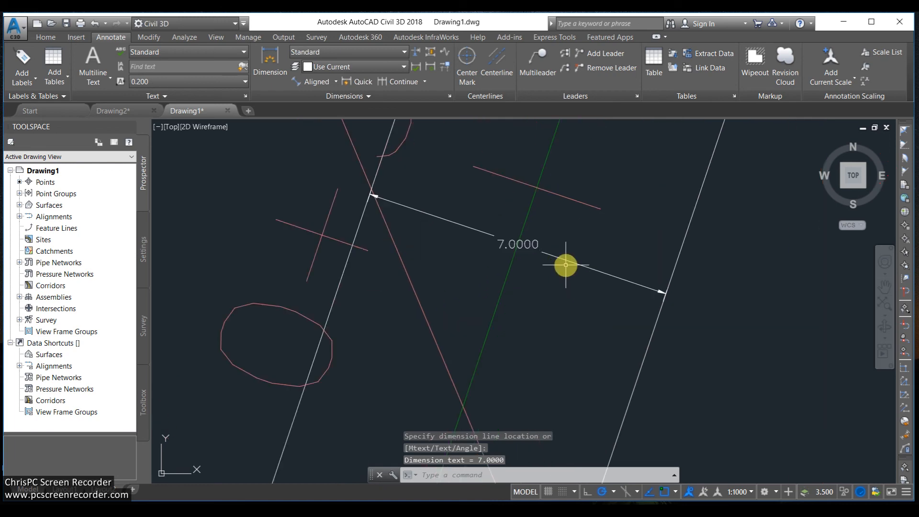
Compare the road width dimensioned on the straight near 0+320 with the widths dimensioned at the curve's midpoint
{"action": "scroll", "coordinate": [566, 265], "scroll_direction": "down", "scroll_amount": 5}
{"action": "scroll", "coordinate": [561, 305], "scroll_direction": "down", "scroll_amount": 10}
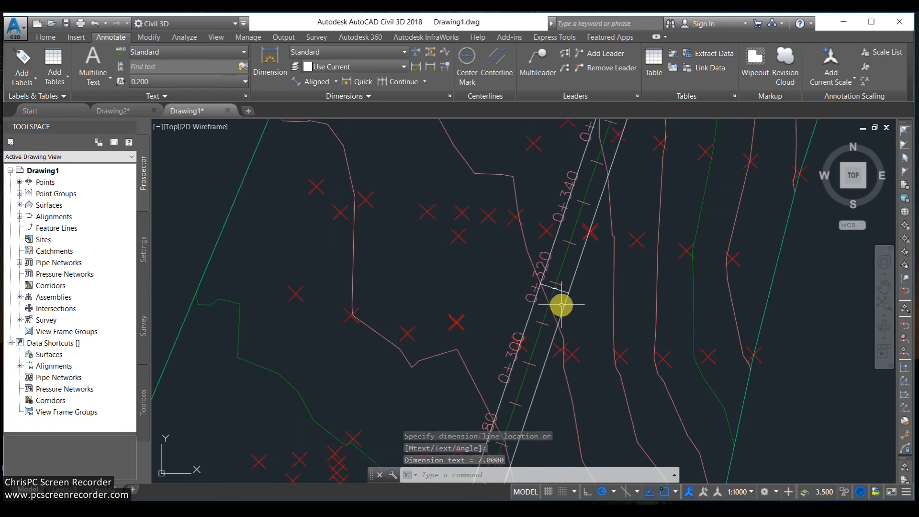
{"action": "scroll", "coordinate": [532, 303], "scroll_direction": "down", "scroll_amount": 2}
{"action": "scroll", "coordinate": [579, 195], "scroll_direction": "up", "scroll_amount": 5}
{"action": "scroll", "coordinate": [578, 195], "scroll_direction": "up", "scroll_amount": 8}
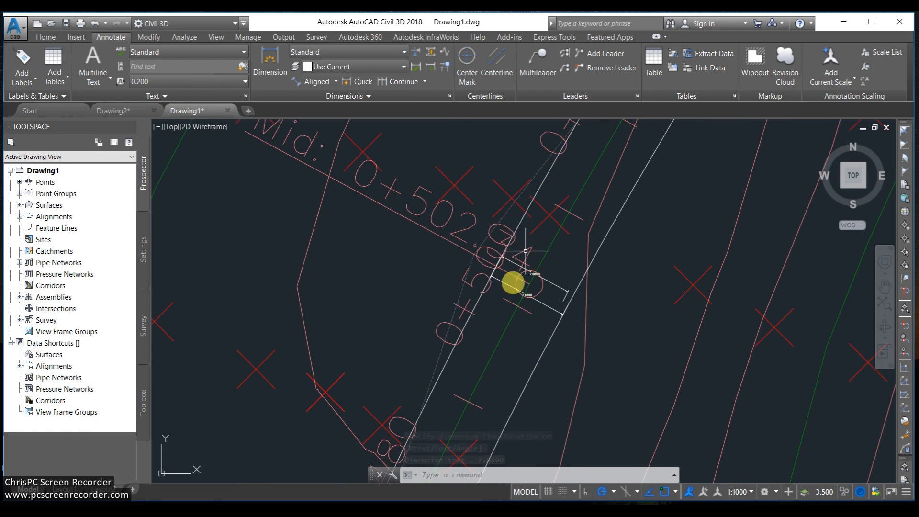
{"action": "scroll", "coordinate": [538, 234], "scroll_direction": "down", "scroll_amount": 3}
{"action": "scroll", "coordinate": [513, 226], "scroll_direction": "down", "scroll_amount": 3}
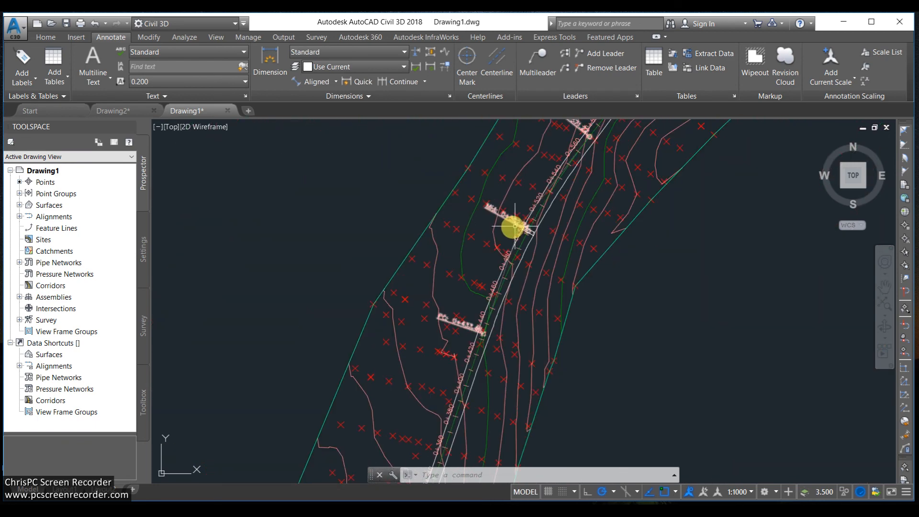